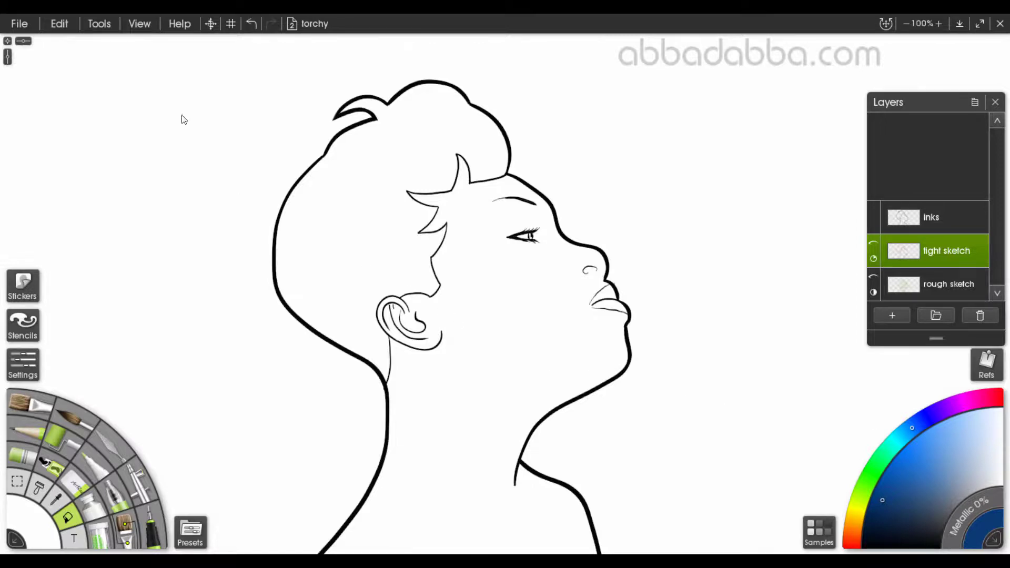
# - Open Canvas Settings from the View menu and drag the panel to the centre of the drawing
pyautogui.click(138, 19)
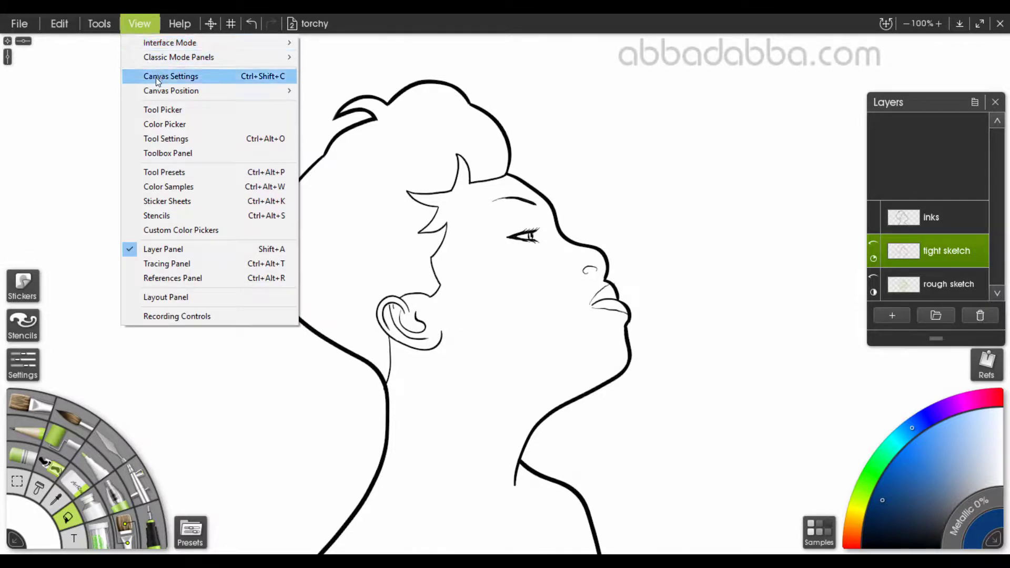
pyautogui.click(156, 78)
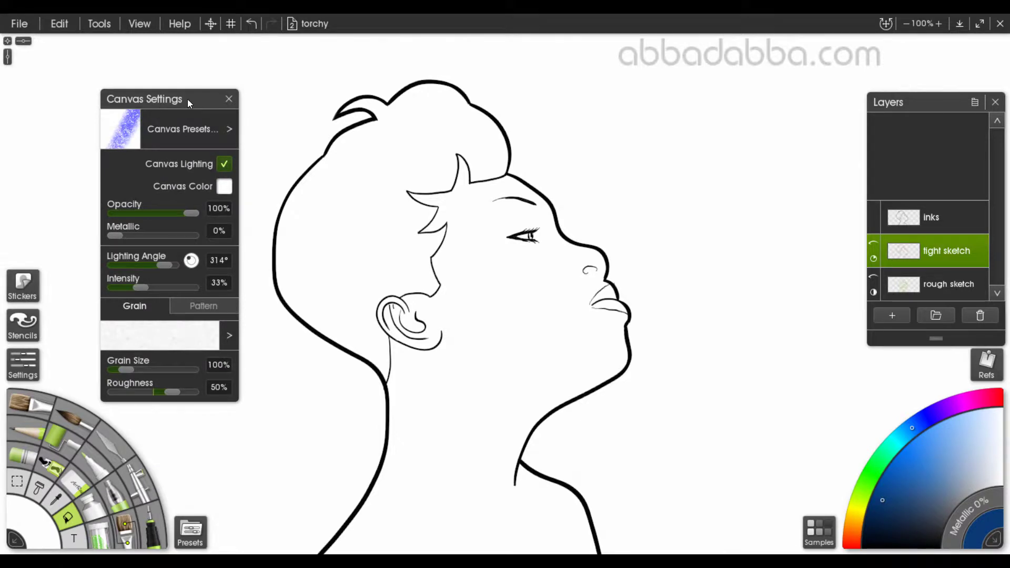
pyautogui.moveTo(187, 101)
pyautogui.mouseDown()
pyautogui.moveTo(324, 155)
pyautogui.moveTo(464, 169)
pyautogui.mouseUp()
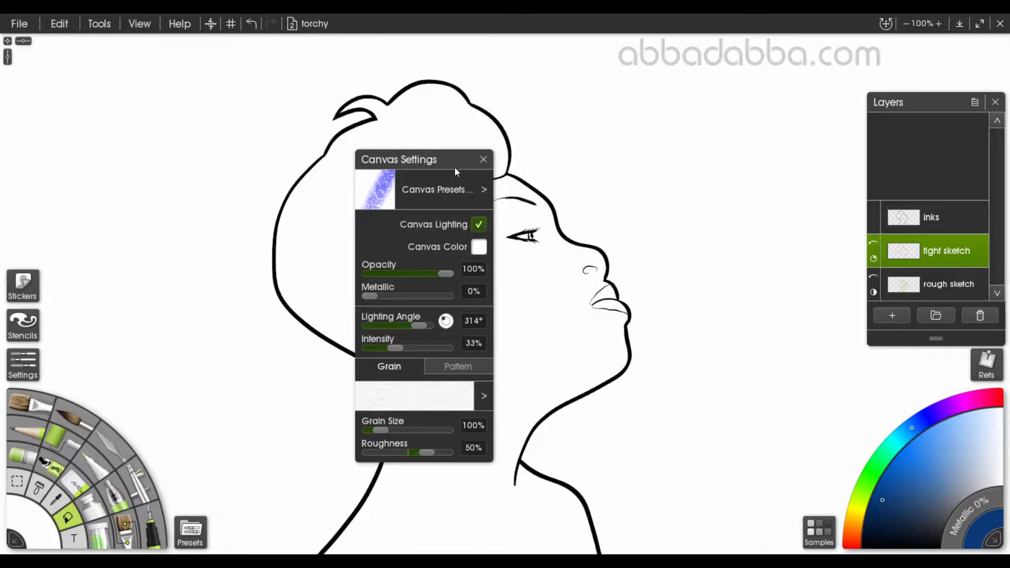
# - Apply the Cel preset from the Special canvas presets, leaving a transparent canvas
pyautogui.click(484, 190)
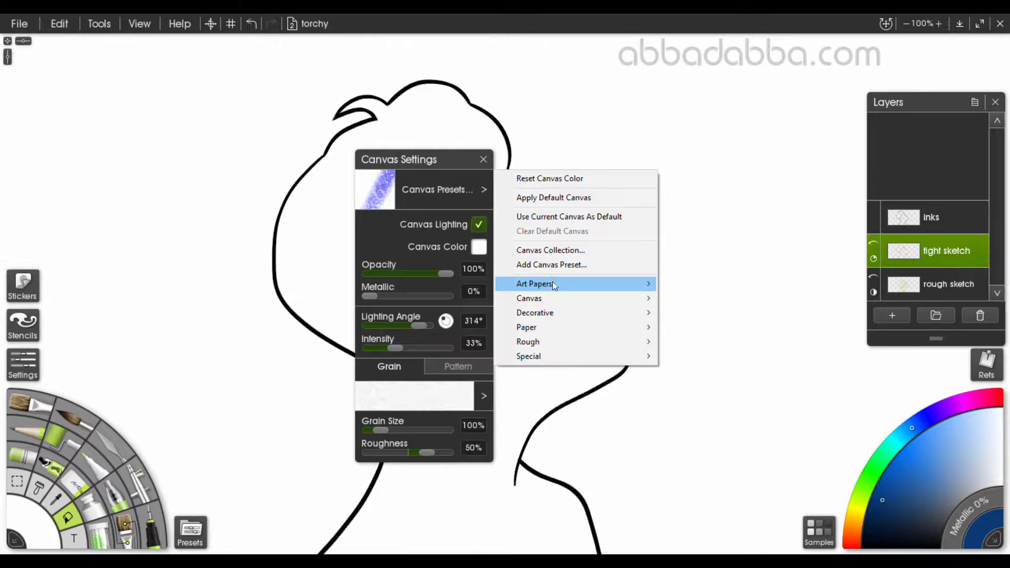
pyautogui.moveTo(545, 357)
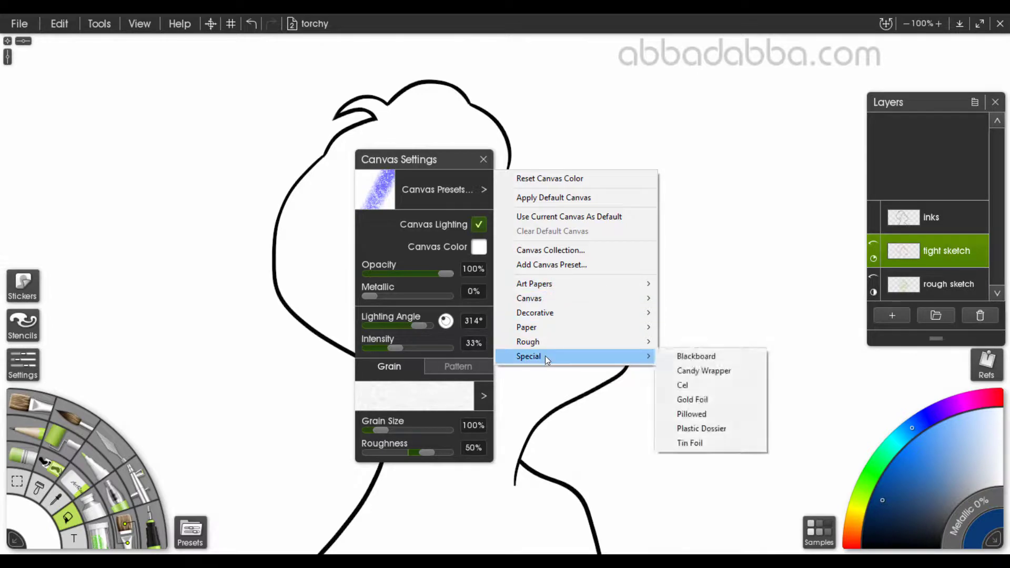
pyautogui.click(682, 386)
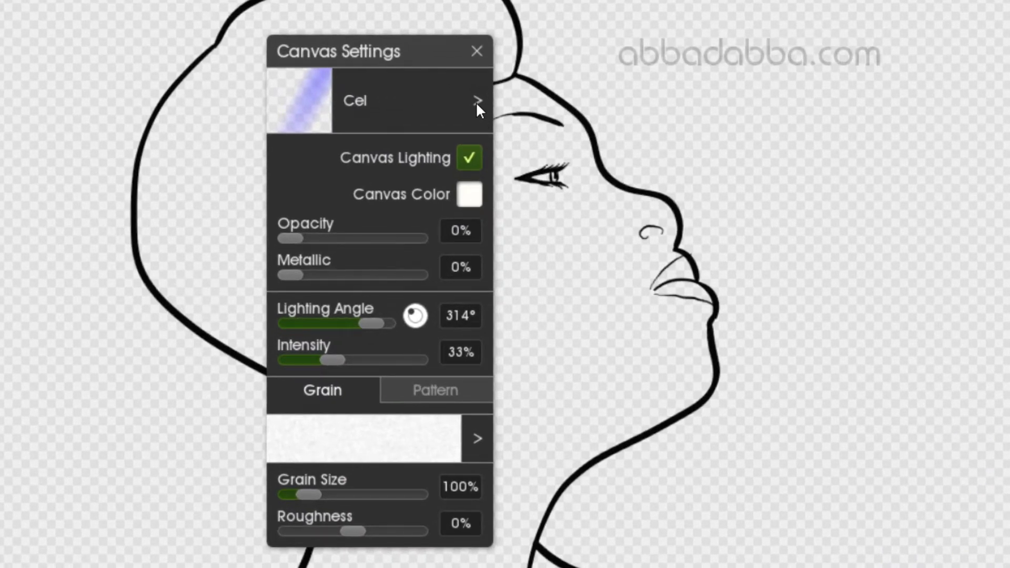
pyautogui.click(476, 100)
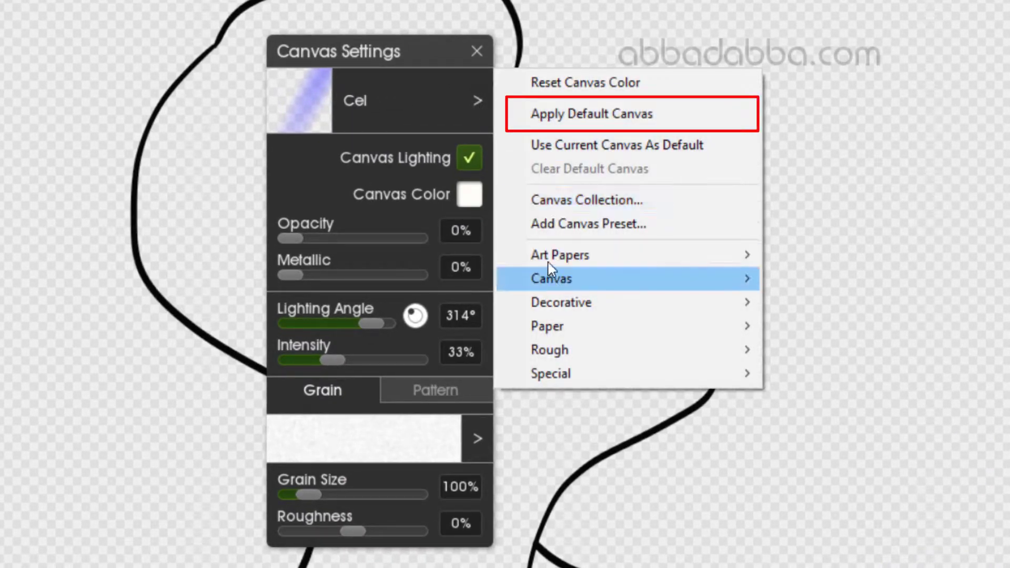
# - Apply the default canvas, raise grain size to 131% and adjust the roughness
pyautogui.click(553, 114)
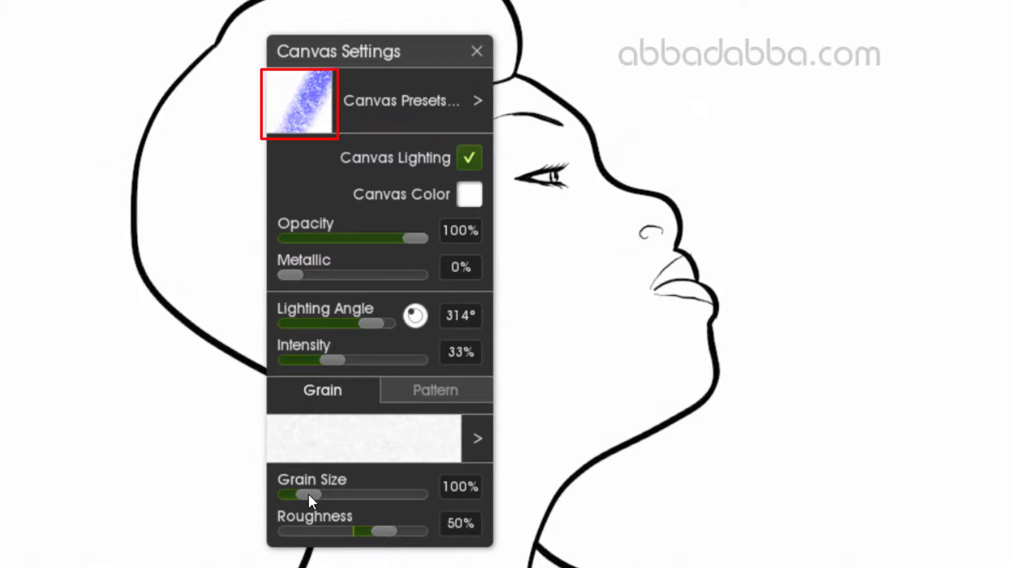
pyautogui.moveTo(307, 494)
pyautogui.mouseDown()
pyautogui.moveTo(424, 495)
pyautogui.moveTo(317, 501)
pyautogui.mouseUp()
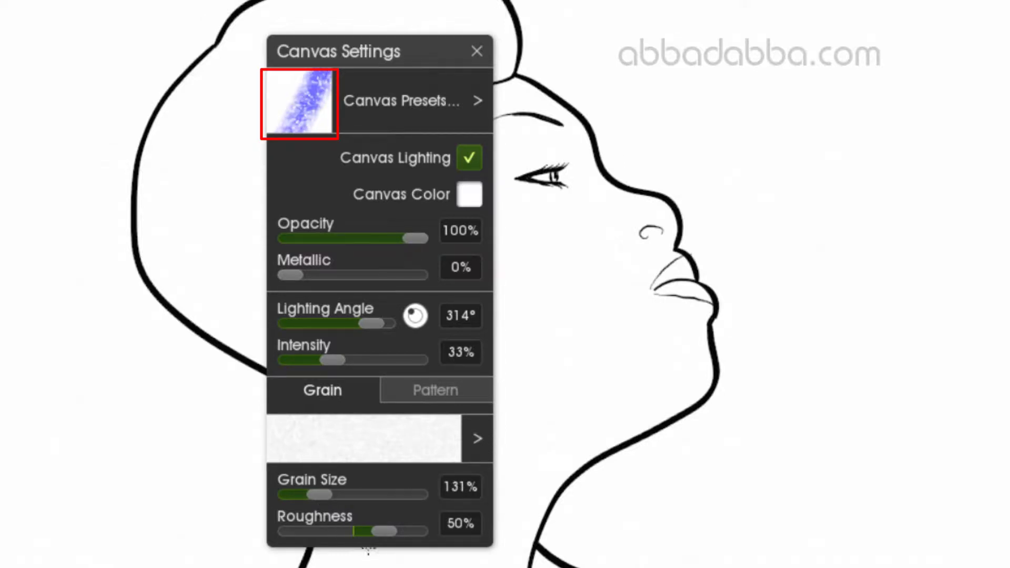
pyautogui.moveTo(383, 532)
pyautogui.mouseDown()
pyautogui.moveTo(440, 534)
pyautogui.moveTo(384, 524)
pyautogui.mouseUp()
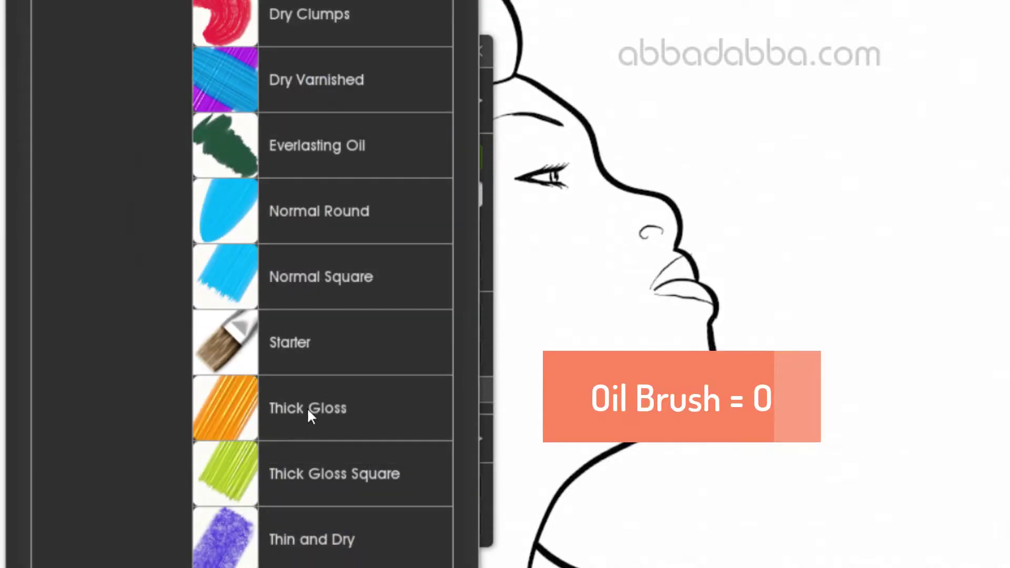
# - Compare canvas lighting on a blue Thick Gloss oil stroke, leave lighting off, and undo the stroke
pyautogui.click(309, 414)
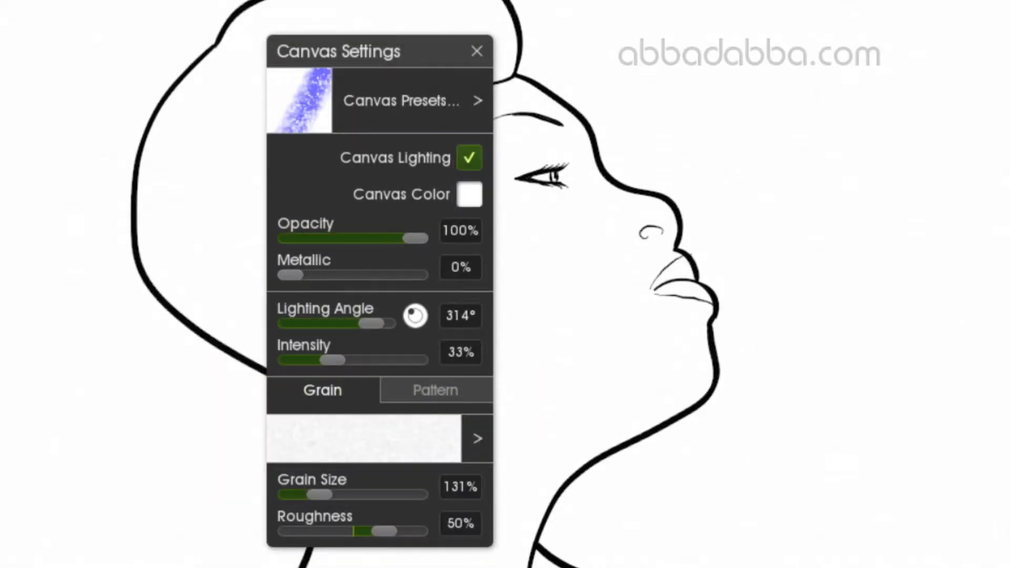
pyautogui.moveTo(571, 242)
pyautogui.mouseDown()
pyautogui.moveTo(620, 426)
pyautogui.moveTo(785, 464)
pyautogui.moveTo(825, 323)
pyautogui.moveTo(677, 155)
pyautogui.moveTo(556, 286)
pyautogui.moveTo(548, 283)
pyautogui.mouseUp()
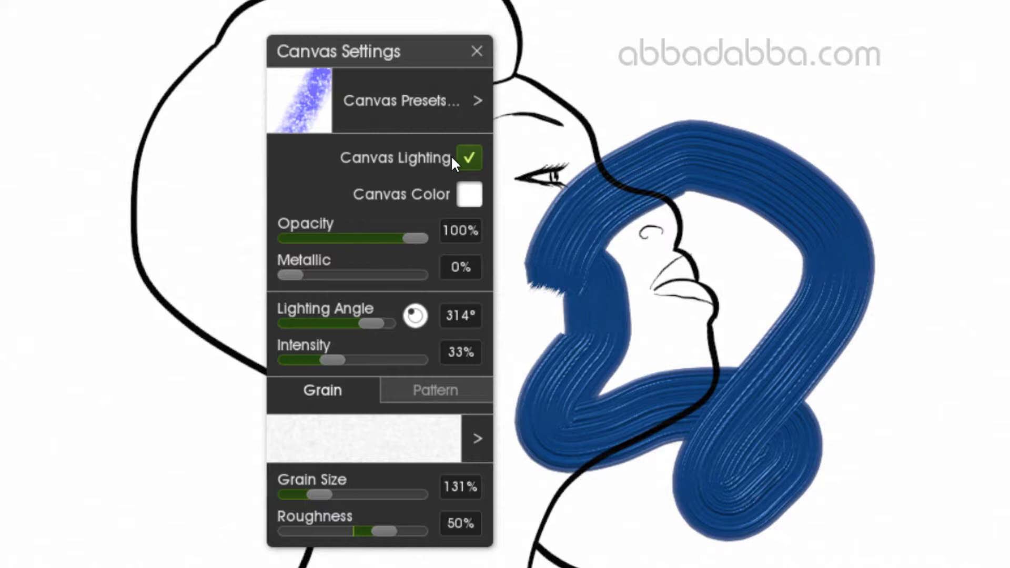
pyautogui.click(465, 154)
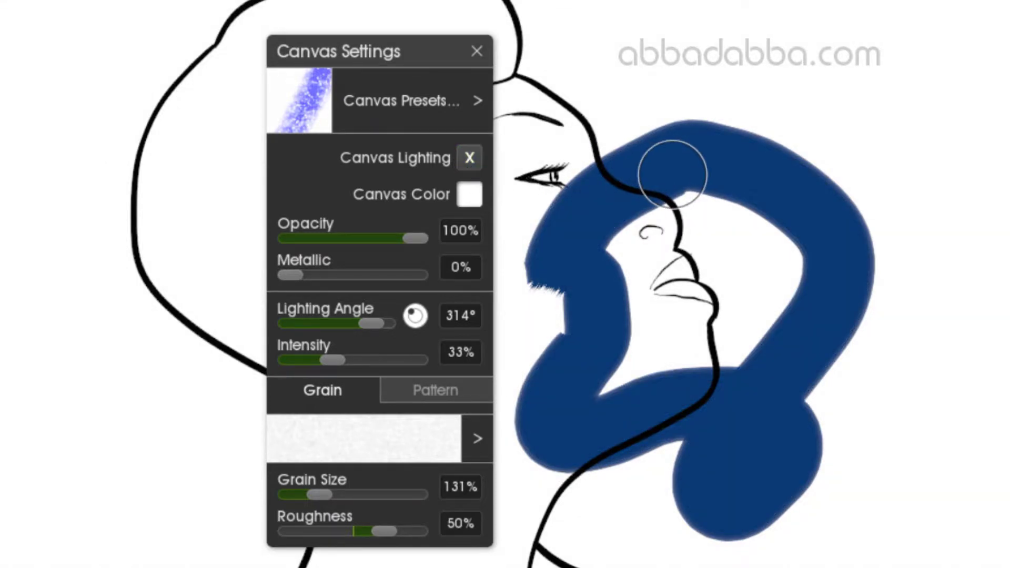
pyautogui.click(467, 155)
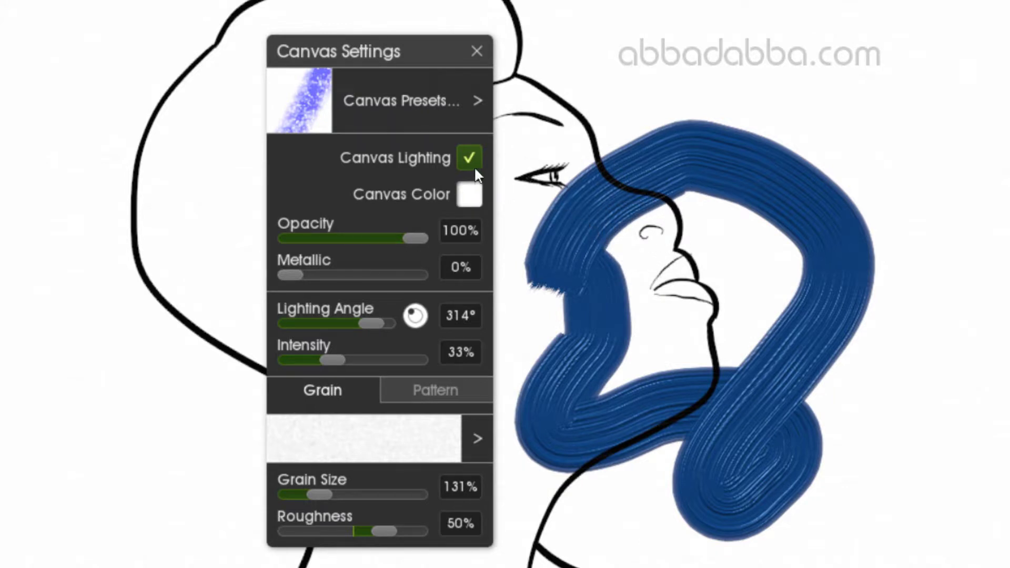
pyautogui.click(469, 158)
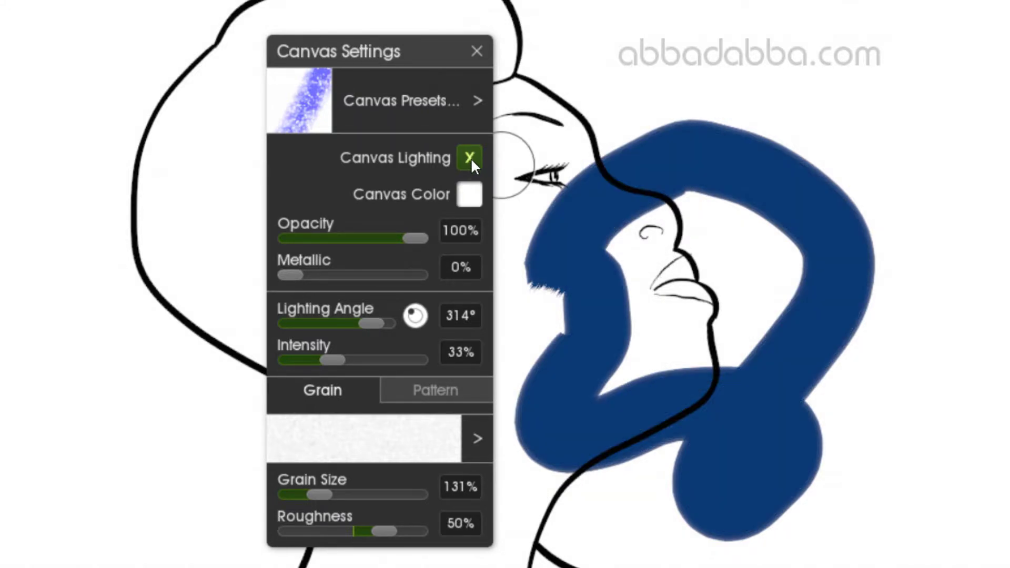
pyautogui.hotkey('ctrl', 'z')
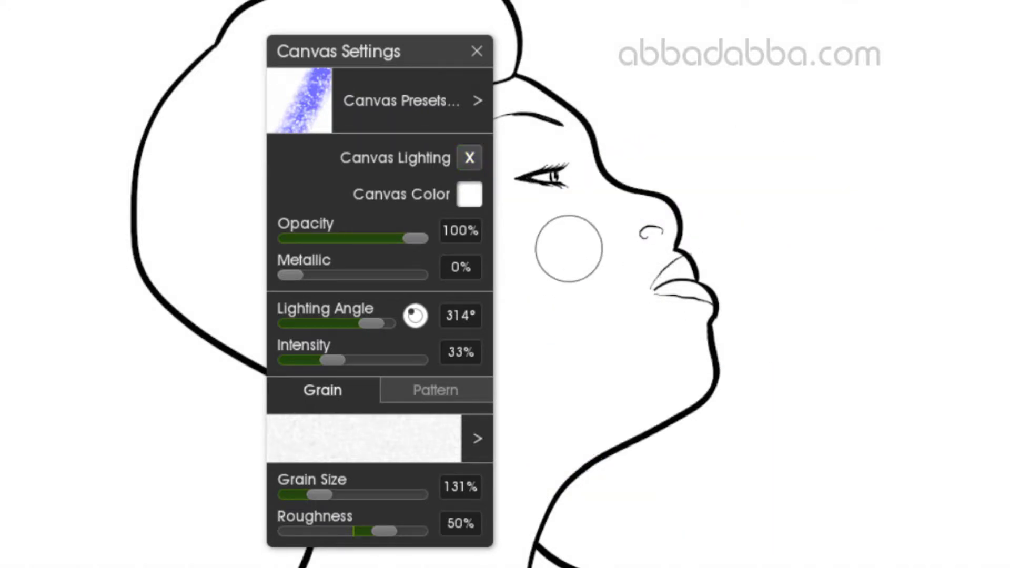
# - Set the canvas colour to red, then reopen the Color dialog and close it unchanged
pyautogui.click(468, 197)
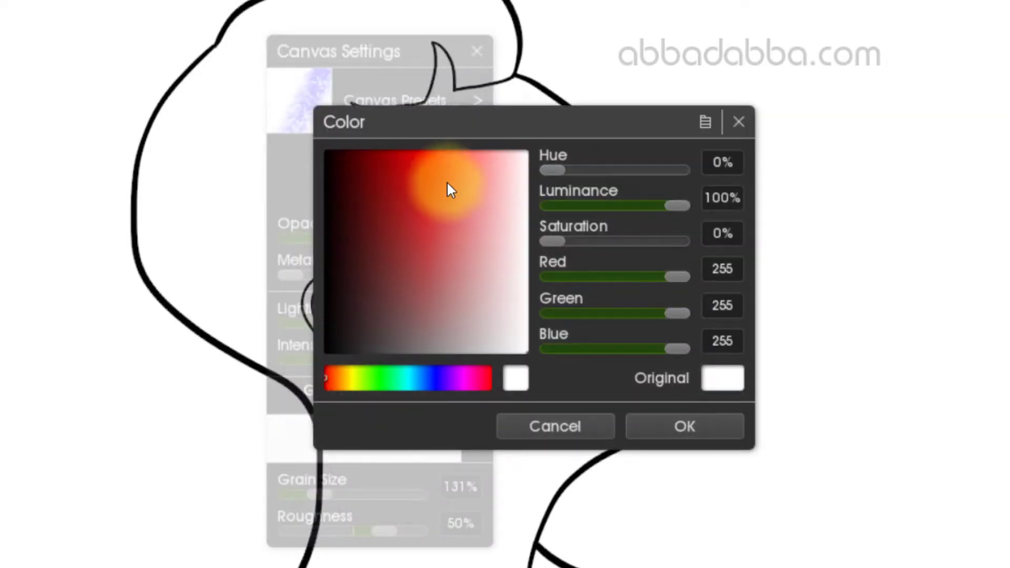
pyautogui.click(428, 189)
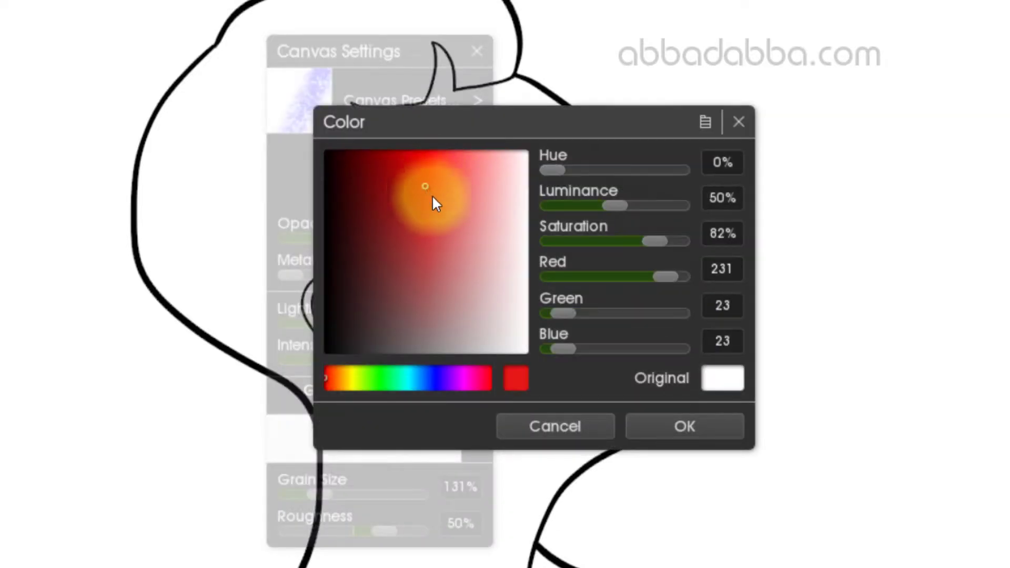
pyautogui.click(684, 423)
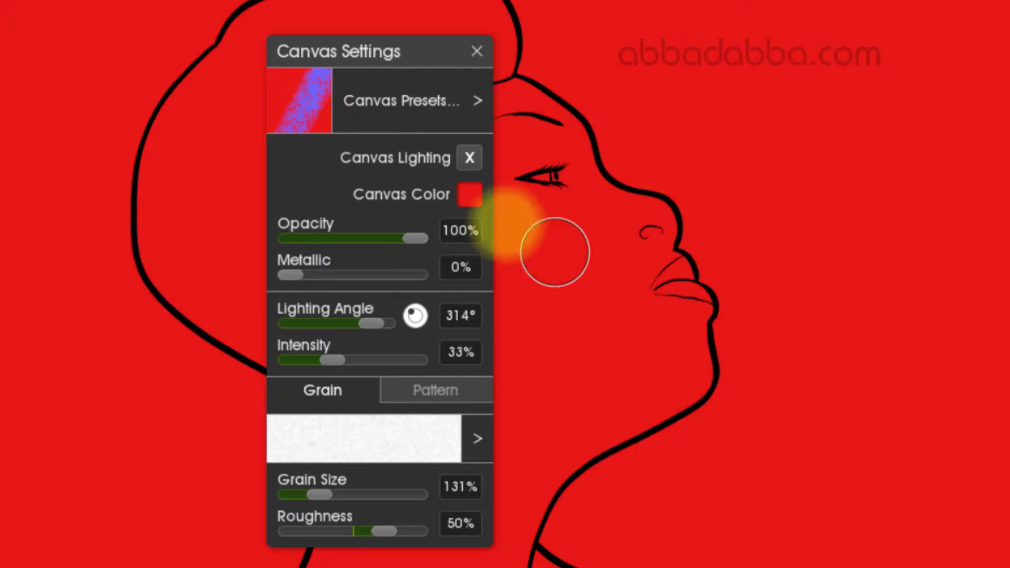
pyautogui.click(469, 194)
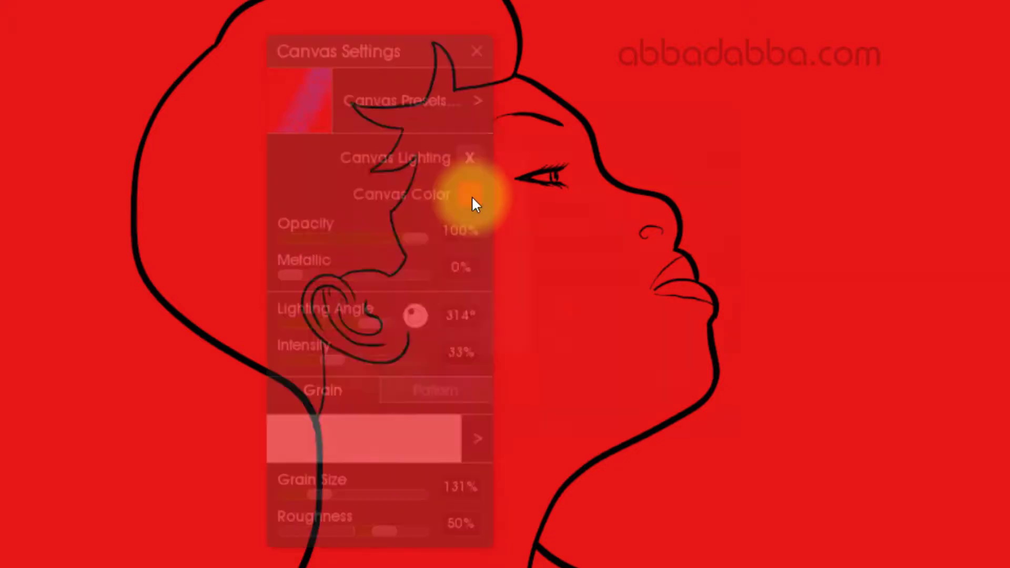
pyautogui.click(597, 426)
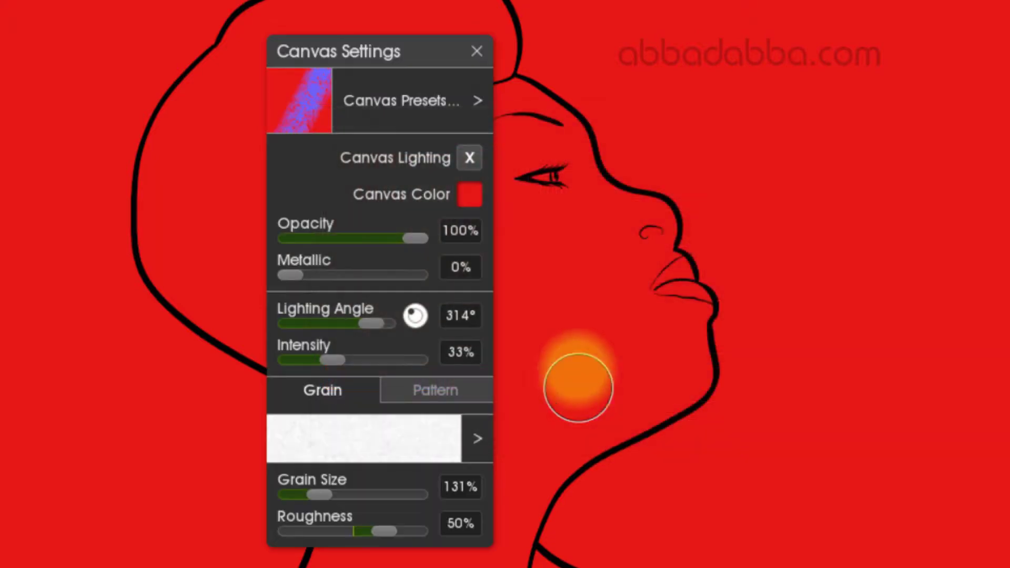
# - Reset the canvas colour and confirm it as white (RGB 255, 255, 255)
pyautogui.click(477, 101)
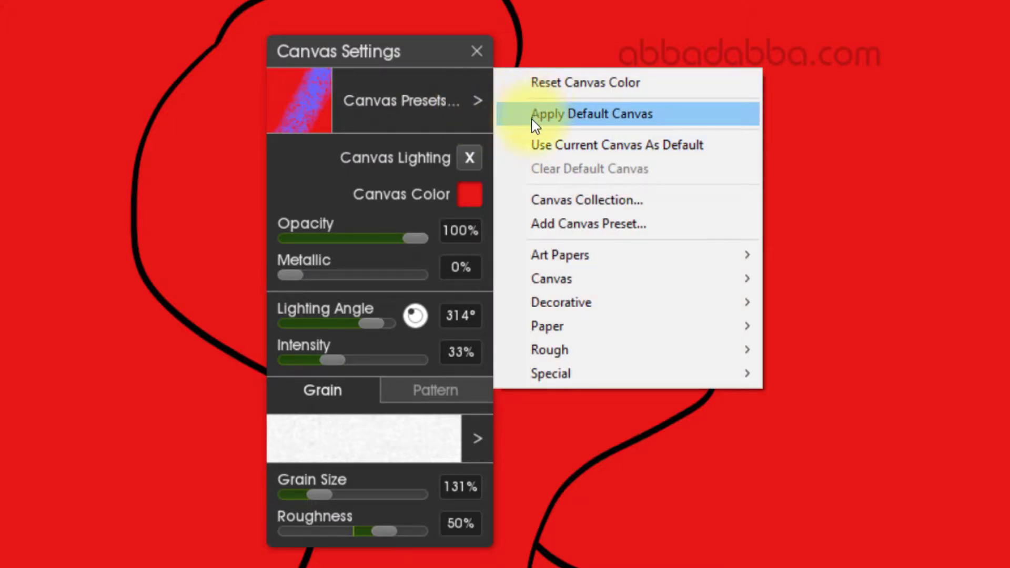
pyautogui.click(539, 83)
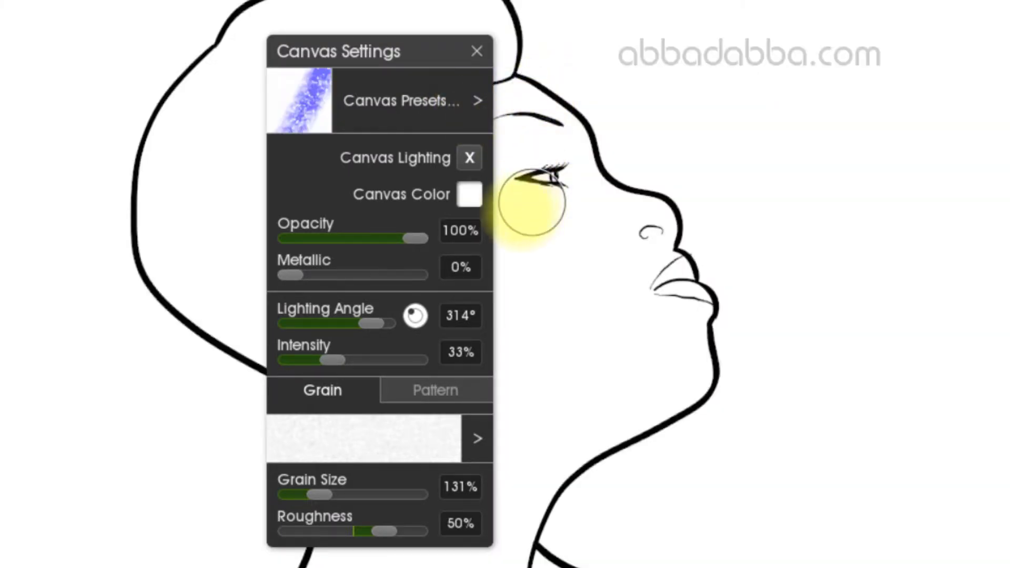
pyautogui.click(471, 194)
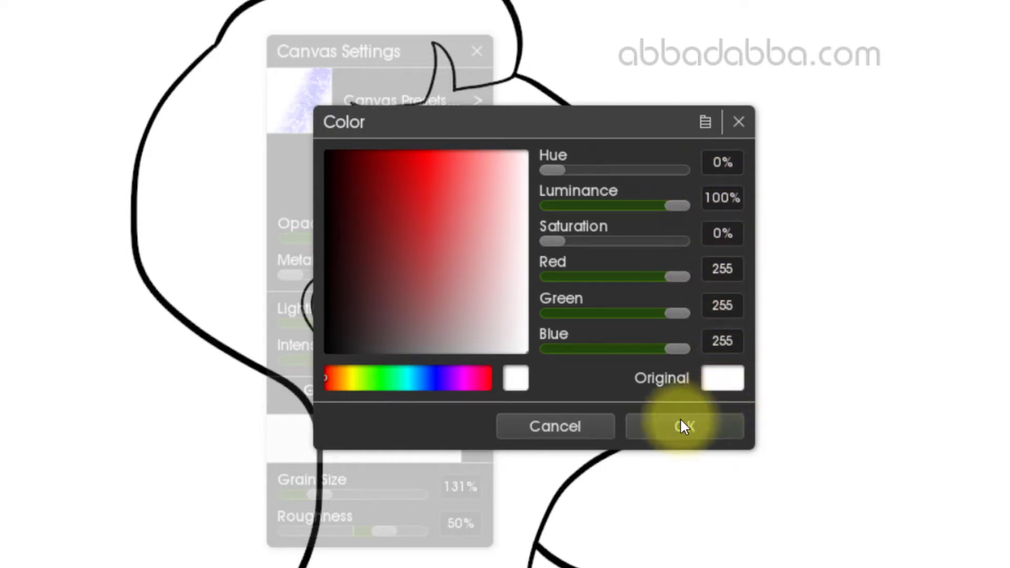
pyautogui.click(693, 425)
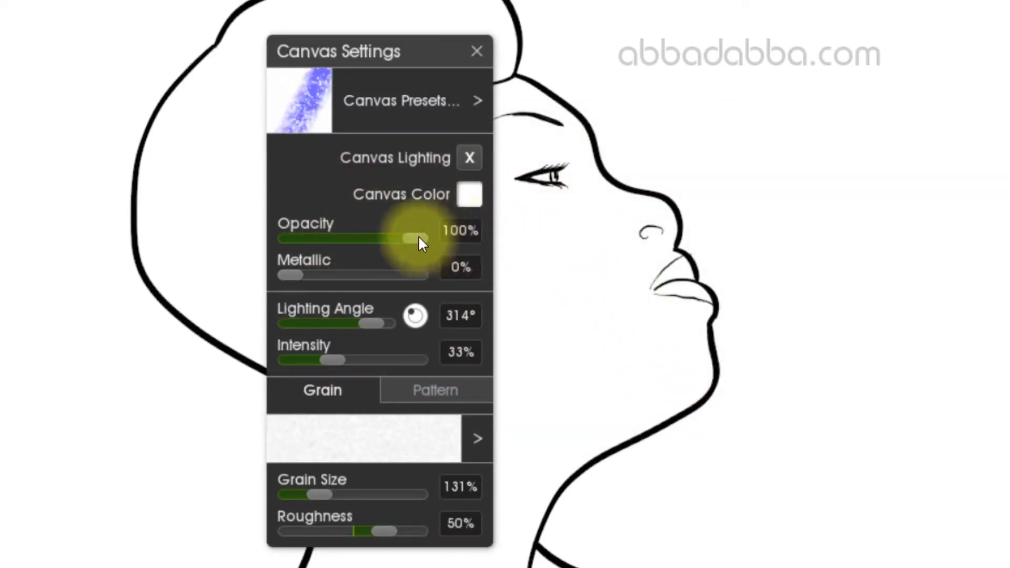
pyautogui.moveTo(419, 237); pyautogui.dragTo(333, 239)
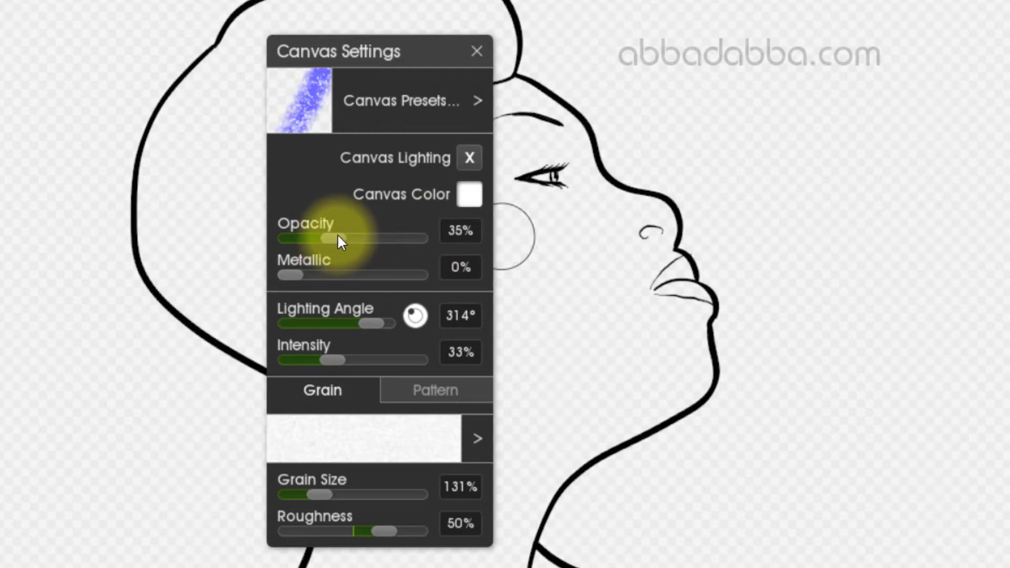
pyautogui.moveTo(337, 237); pyautogui.dragTo(425, 237)
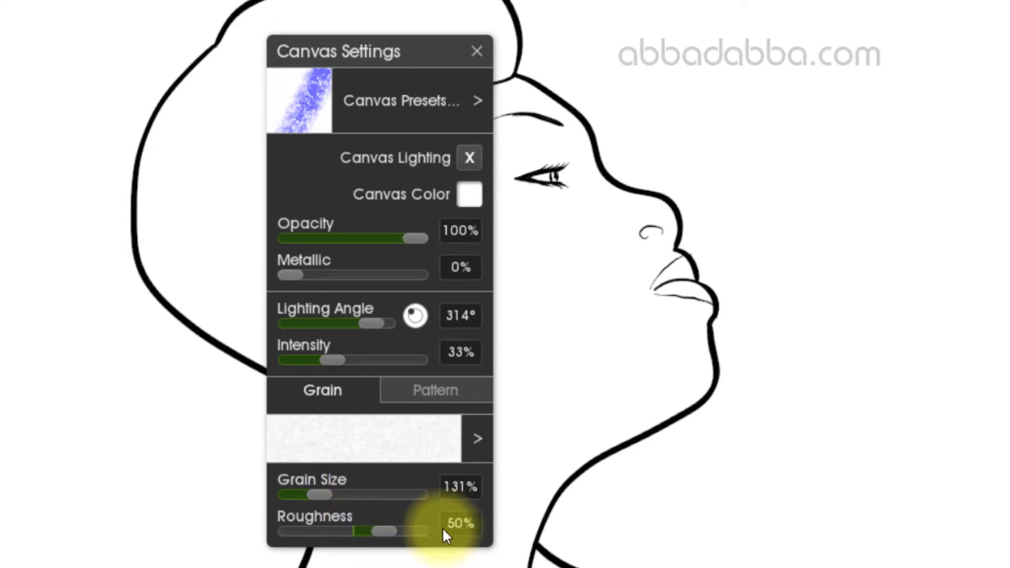
# - Enter 0 for Roughness and bring Grain Size down to 50%
pyautogui.click(458, 531)
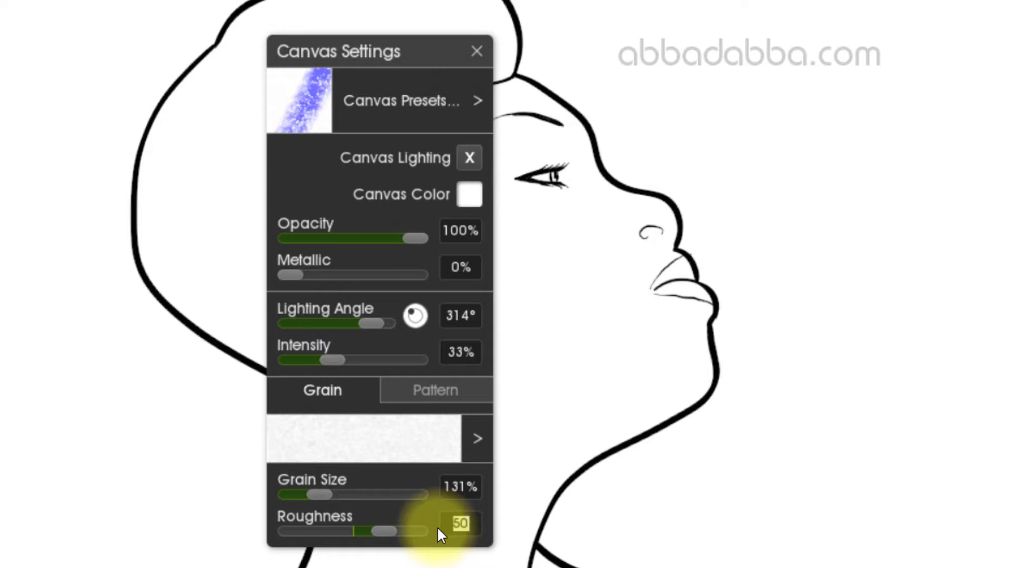
pyautogui.press('BackSpace')
pyautogui.write('0')
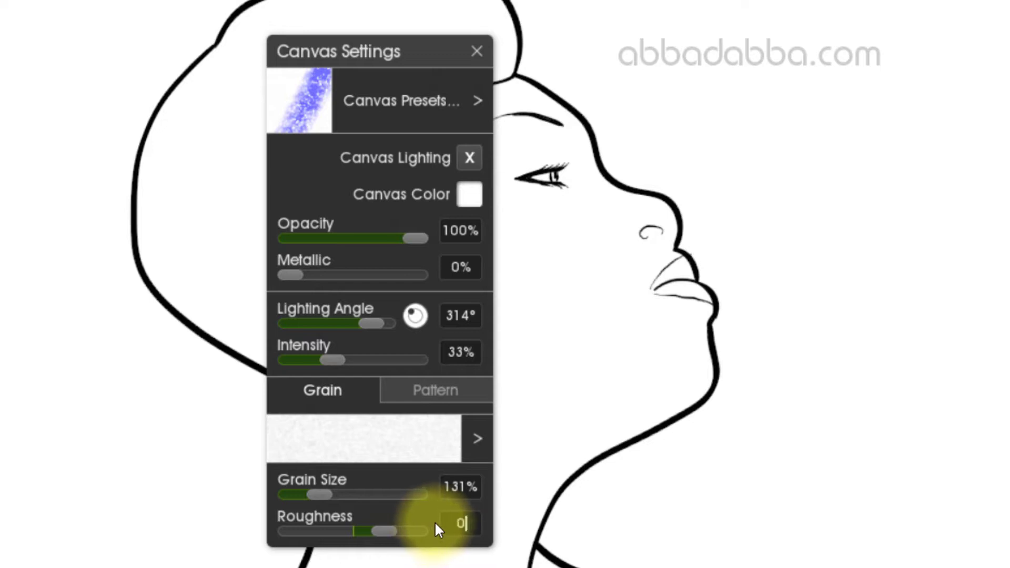
pyautogui.press('Return')
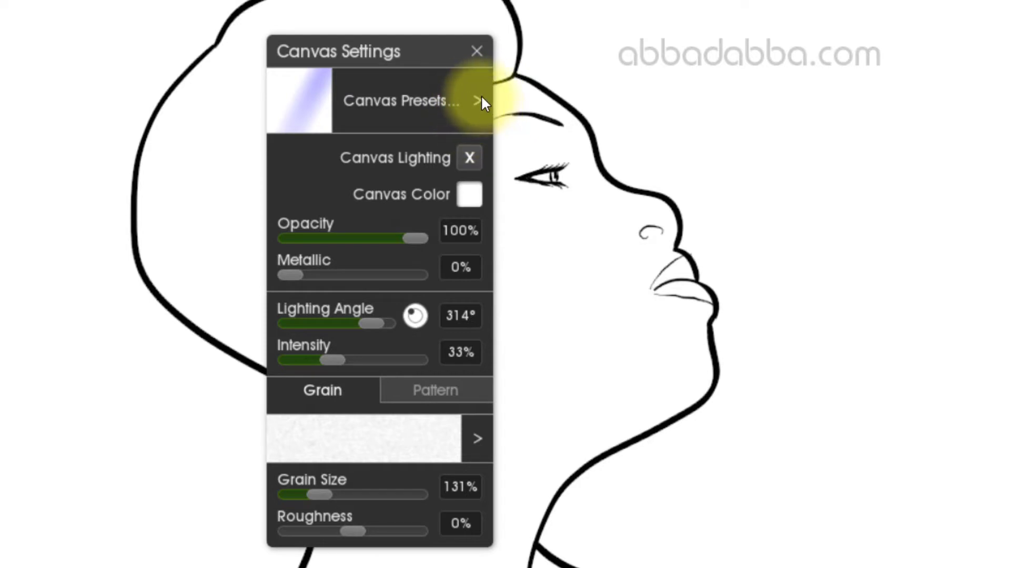
pyautogui.moveTo(323, 494); pyautogui.dragTo(271, 499)
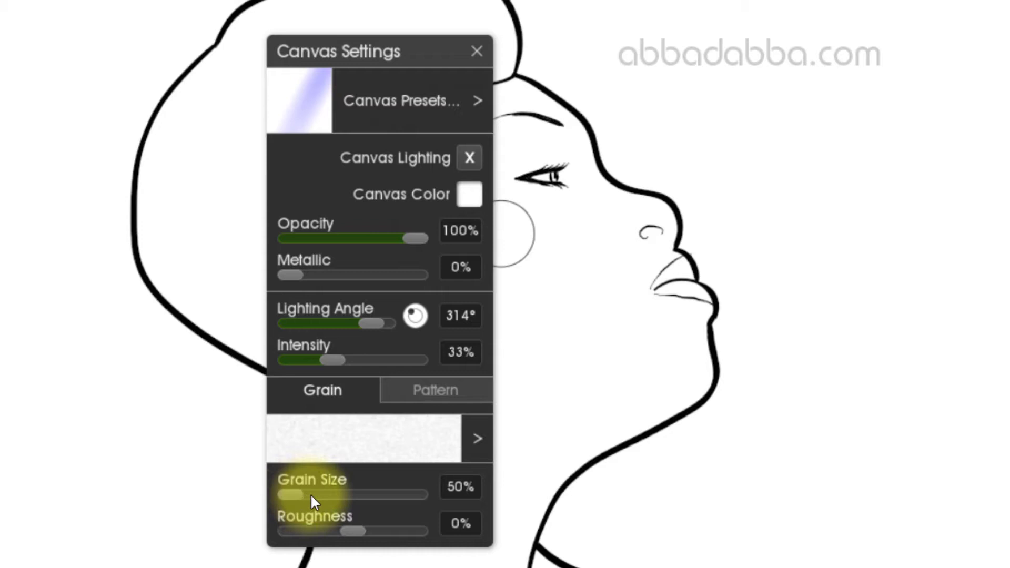
pyautogui.click(458, 488)
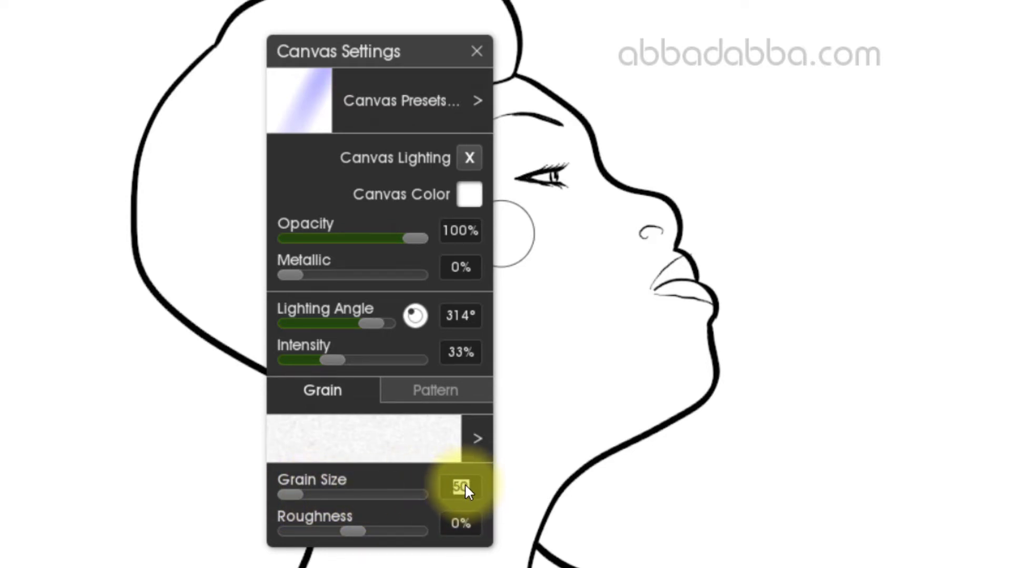
pyautogui.press('Tab')
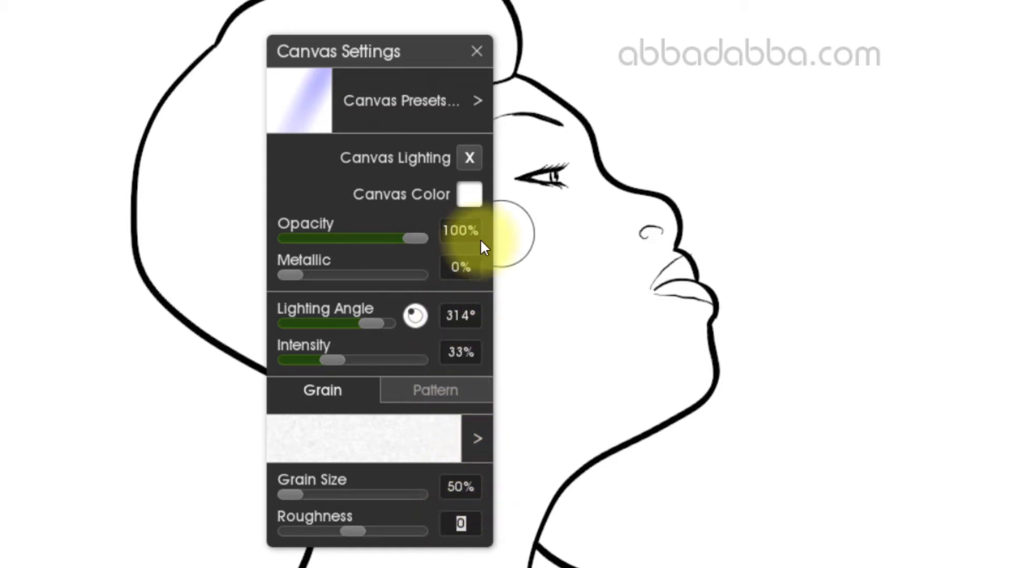
# - Start a new canvas preset named 'Smooth White' in the Special group
pyautogui.click(477, 100)
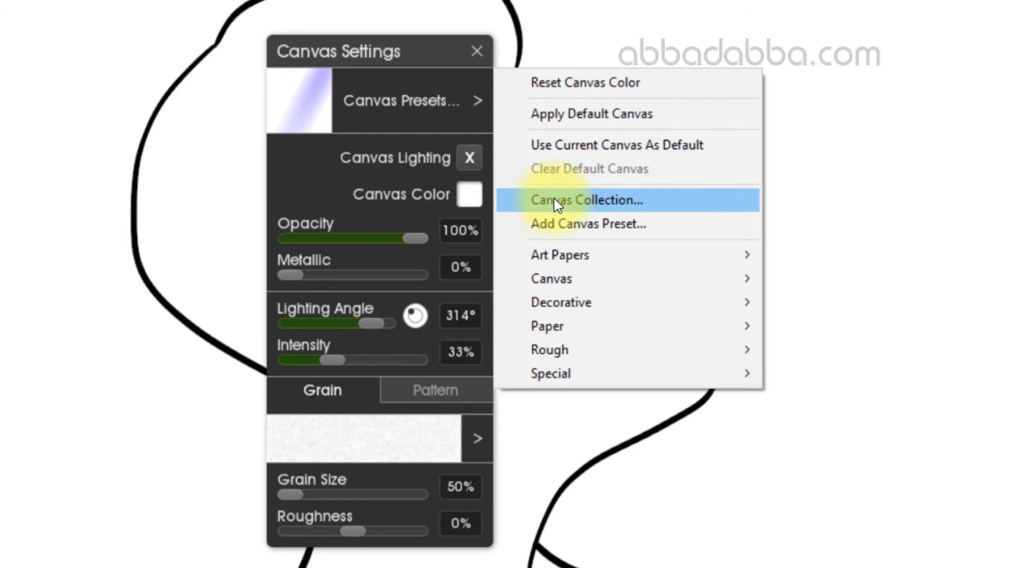
pyautogui.click(549, 226)
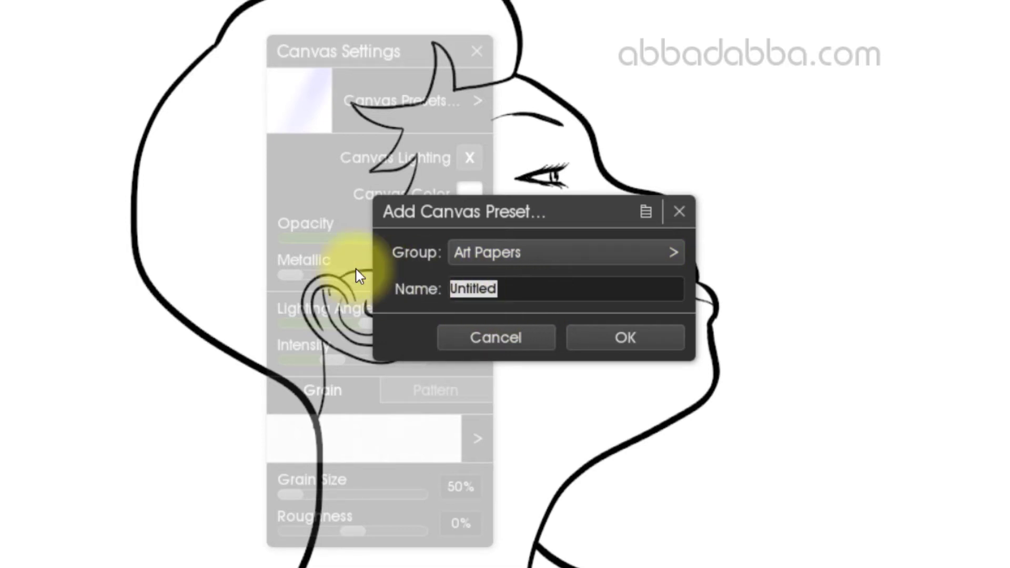
pyautogui.write('Pu')
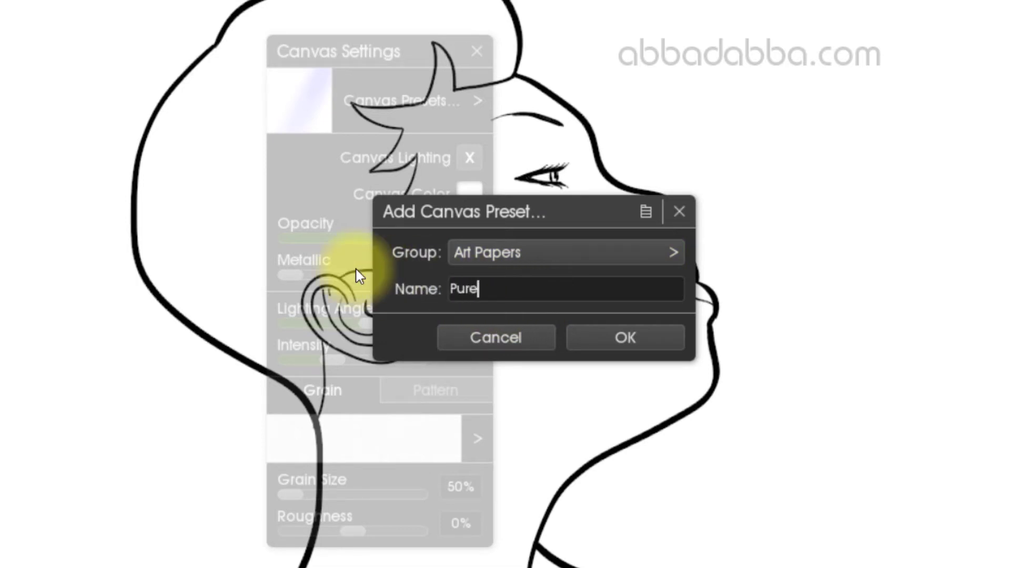
pyautogui.write('re Smooth White')
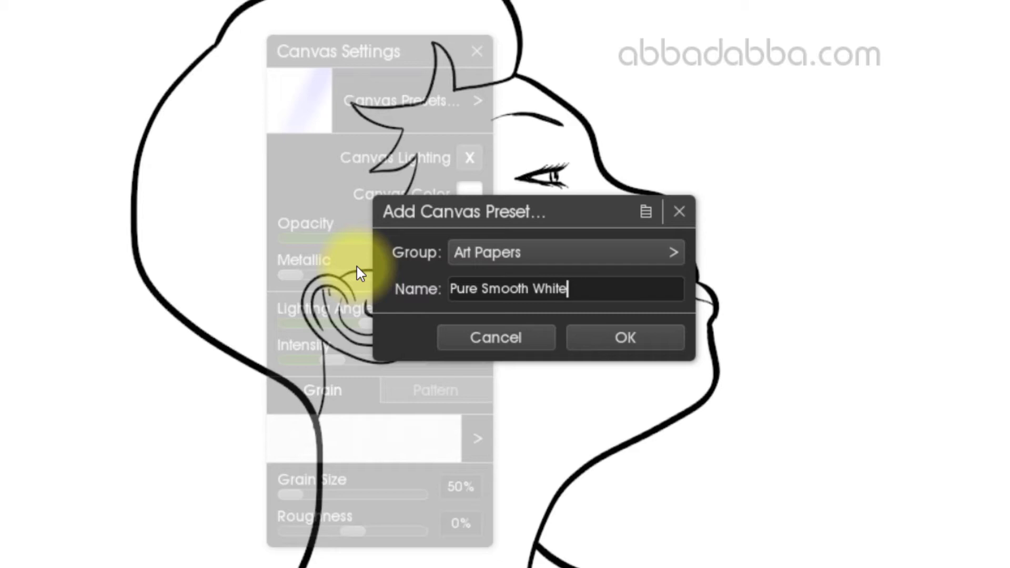
pyautogui.click(478, 289)
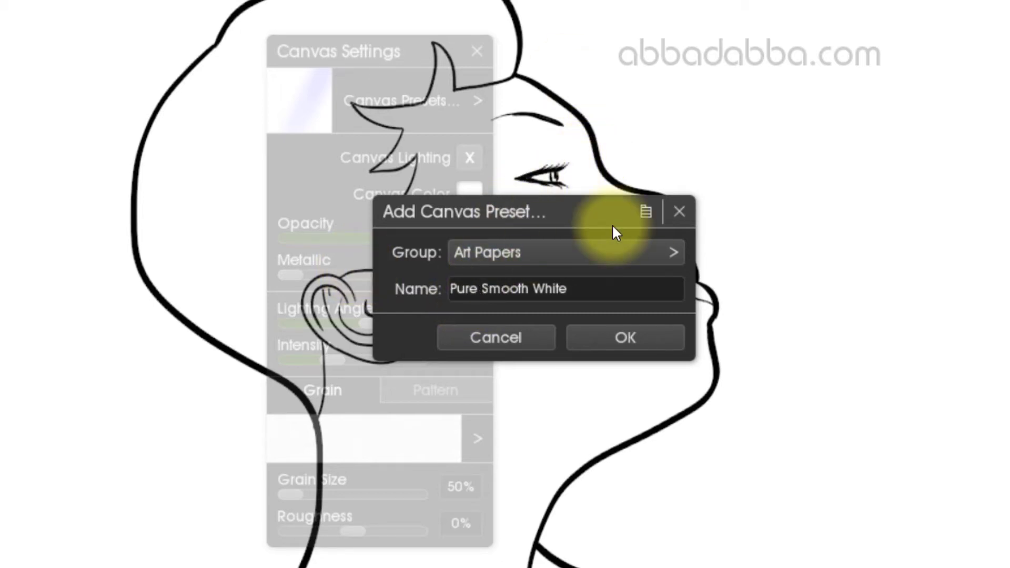
pyautogui.press('Delete')
pyautogui.press('BackSpace')
pyautogui.press('BackSpace')
pyautogui.press('BackSpace')
pyautogui.press('BackSpace')
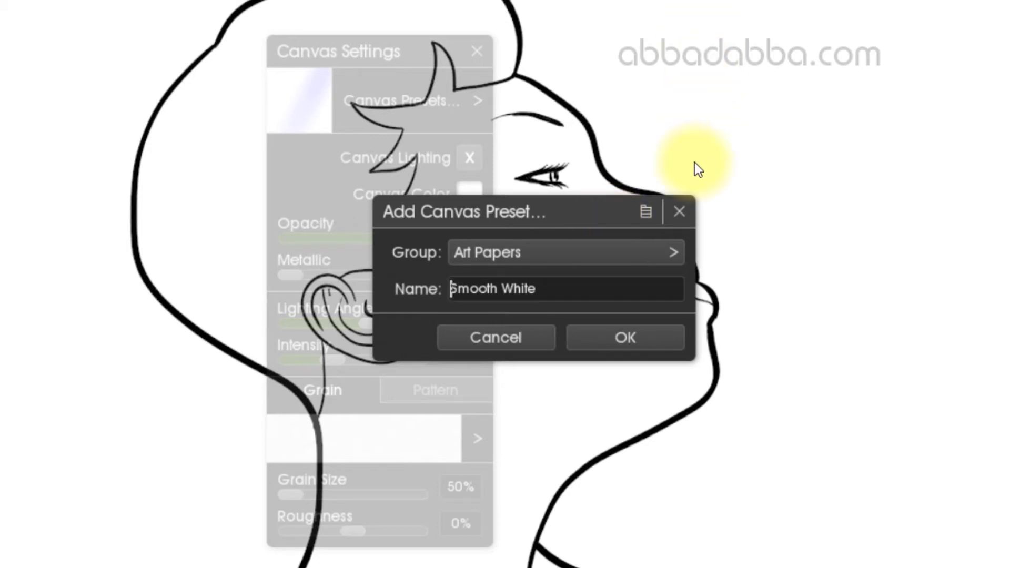
pyautogui.click(673, 252)
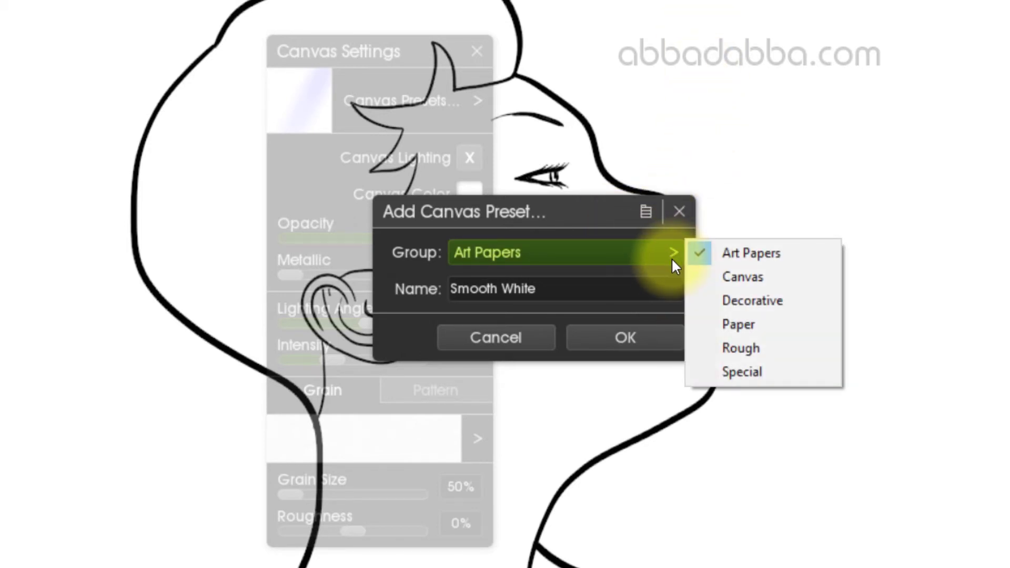
pyautogui.click(739, 372)
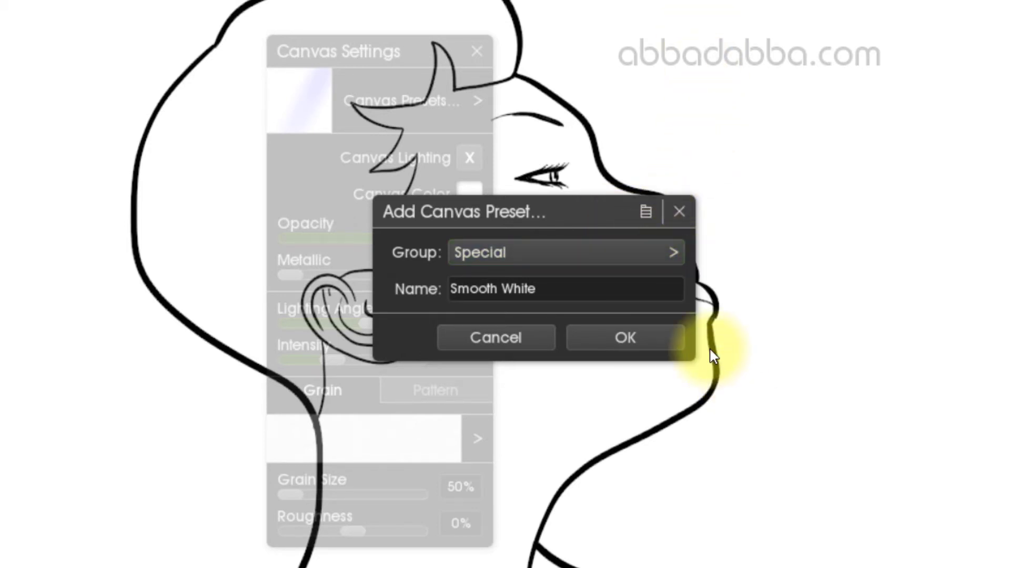
# - Save the Smooth White preset and check it is listed under Special beside Cel and Tin Foil
pyautogui.click(627, 338)
pyautogui.click(477, 103)
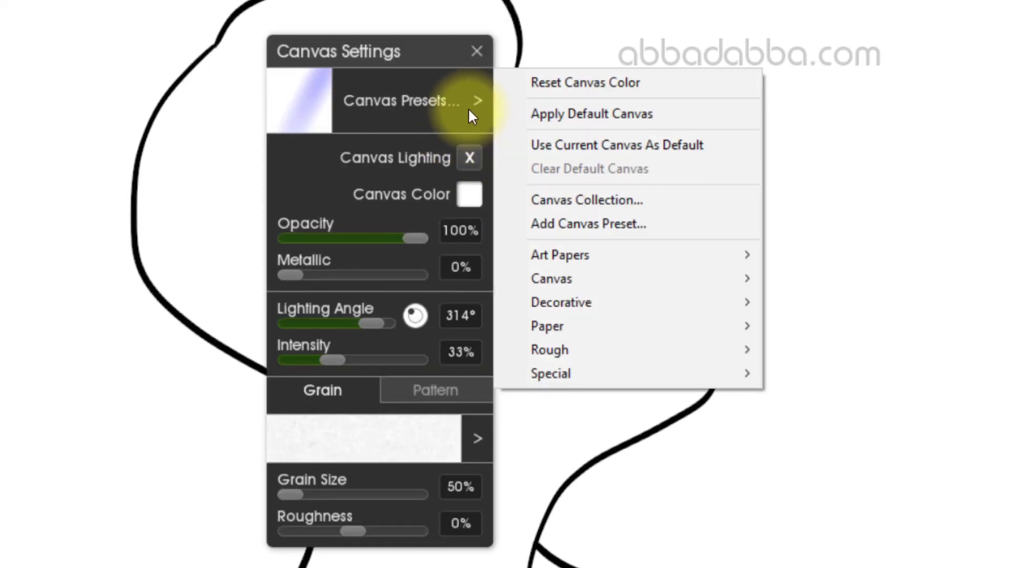
pyautogui.moveTo(649, 375)
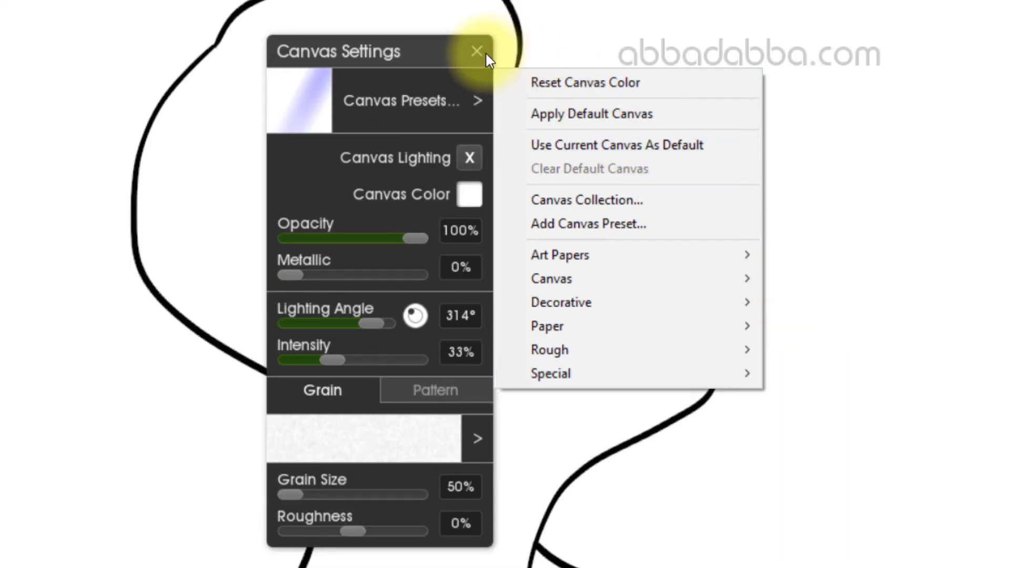
pyautogui.click(436, 49)
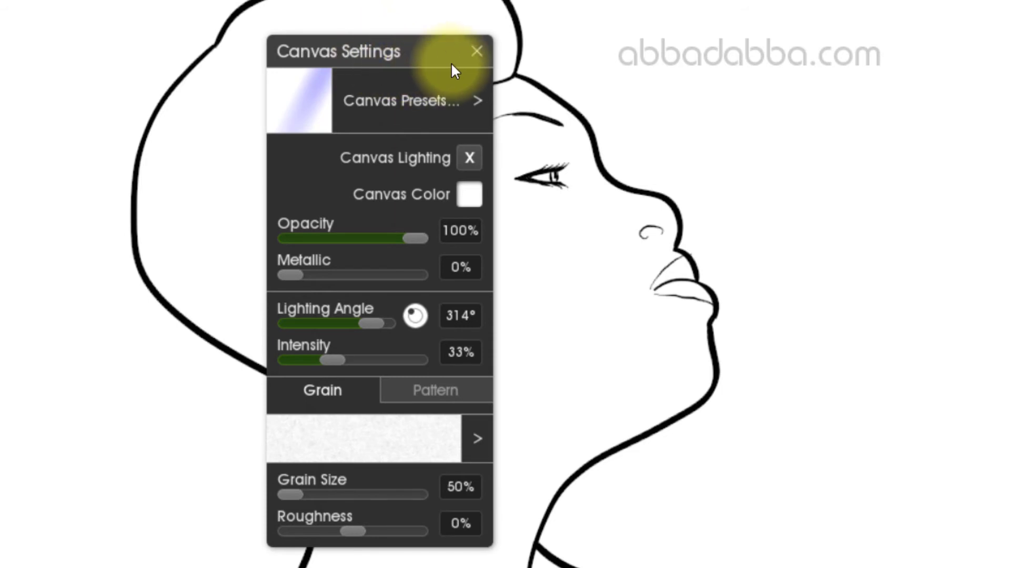